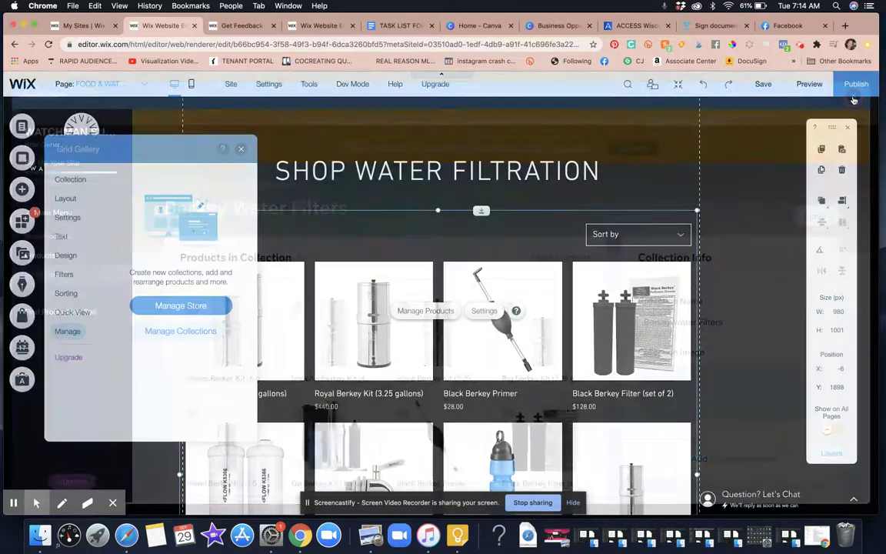
- Close the gallery settings panel and review the eleven-product Shop Water Filtration grid with prices
{"action": "left_click", "coordinate": [240, 150]}
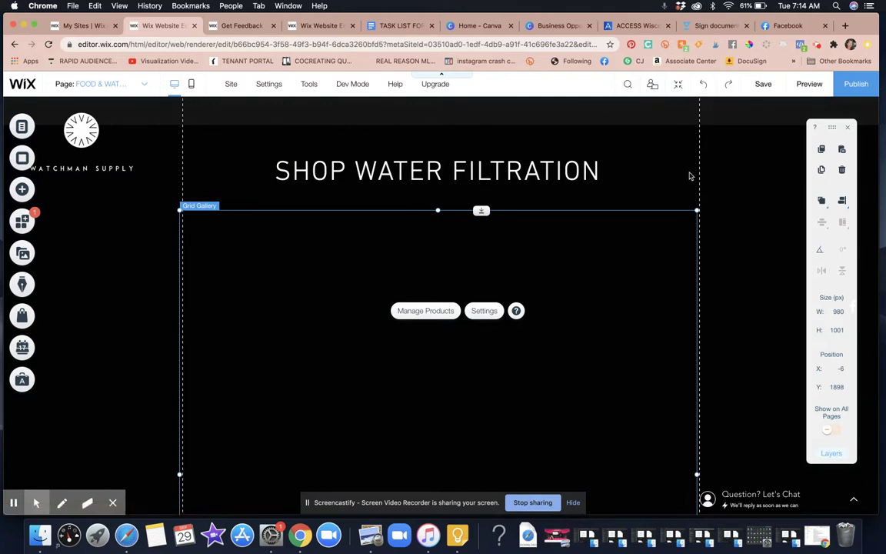
{"action": "scroll", "coordinate": [690, 176], "scroll_direction": "up", "scroll_amount": 3}
{"action": "scroll", "coordinate": [690, 176], "scroll_direction": "up", "scroll_amount": 2}
{"action": "scroll", "coordinate": [690, 177], "scroll_direction": "down", "scroll_amount": 3}
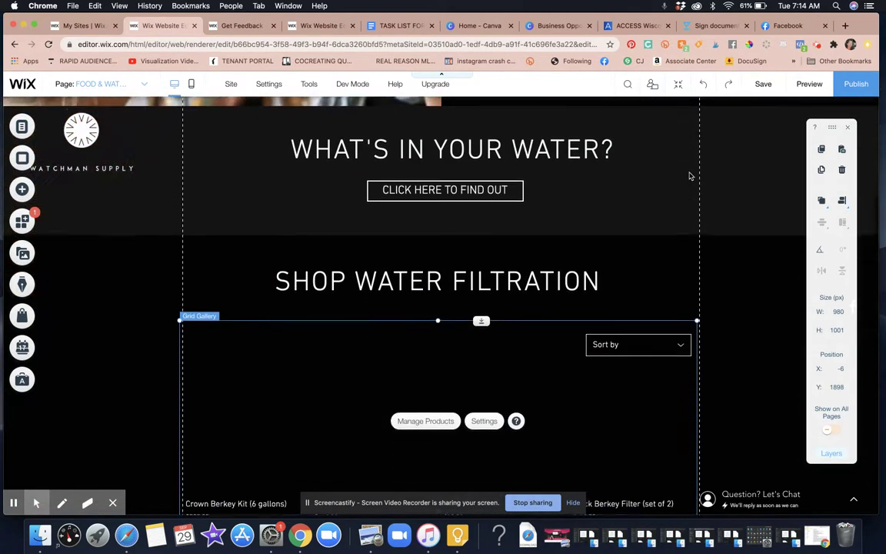
{"action": "scroll", "coordinate": [689, 176], "scroll_direction": "down", "scroll_amount": 1}
{"action": "scroll", "coordinate": [690, 174], "scroll_direction": "down", "scroll_amount": 3}
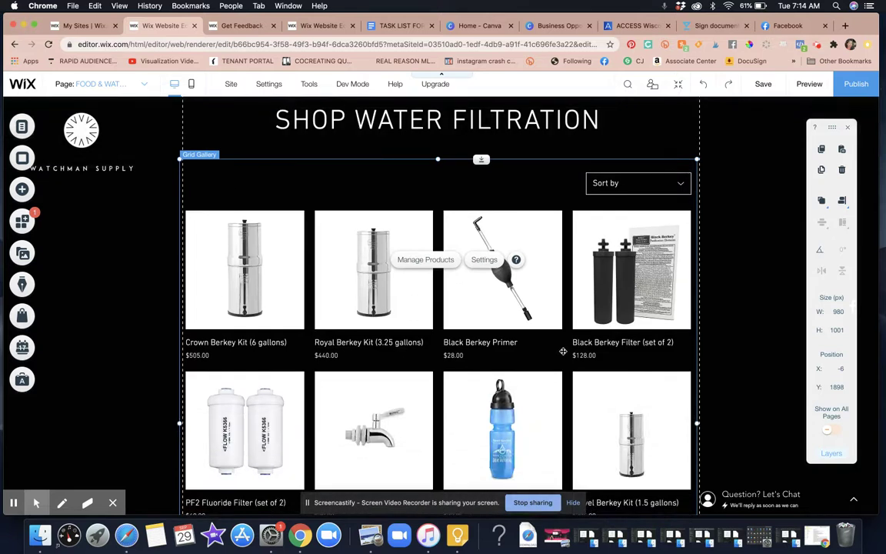
{"action": "scroll", "coordinate": [563, 352], "scroll_direction": "down", "scroll_amount": 2}
{"action": "scroll", "coordinate": [563, 352], "scroll_direction": "down", "scroll_amount": 2}
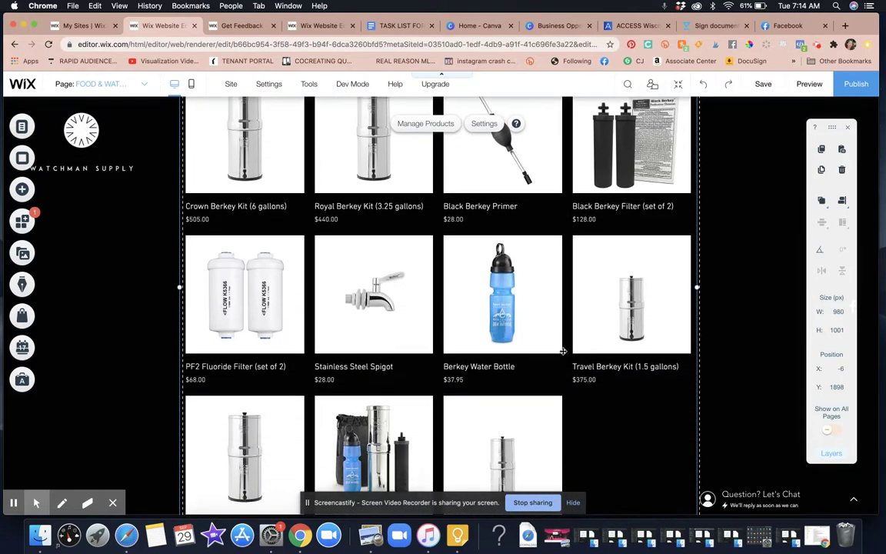
{"action": "scroll", "coordinate": [563, 352], "scroll_direction": "down", "scroll_amount": 2}
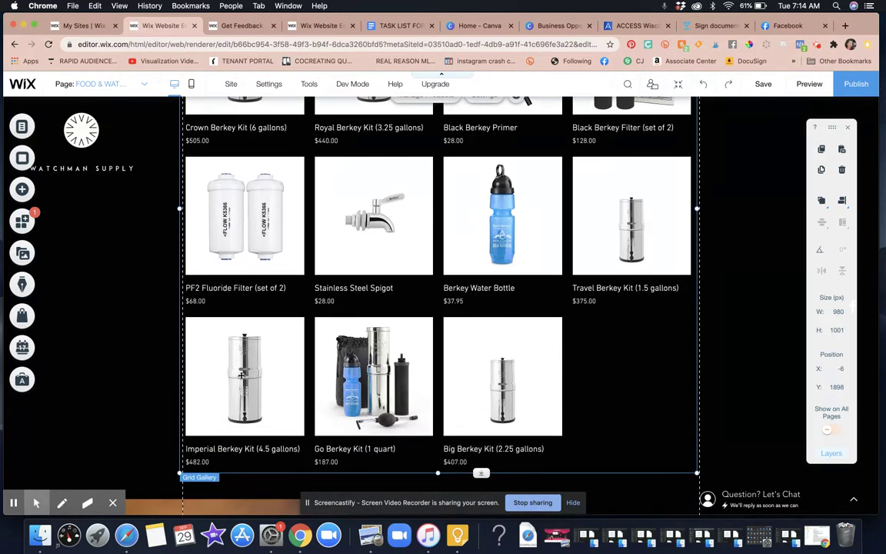
{"action": "scroll", "coordinate": [215, 219], "scroll_direction": "up", "scroll_amount": 5}
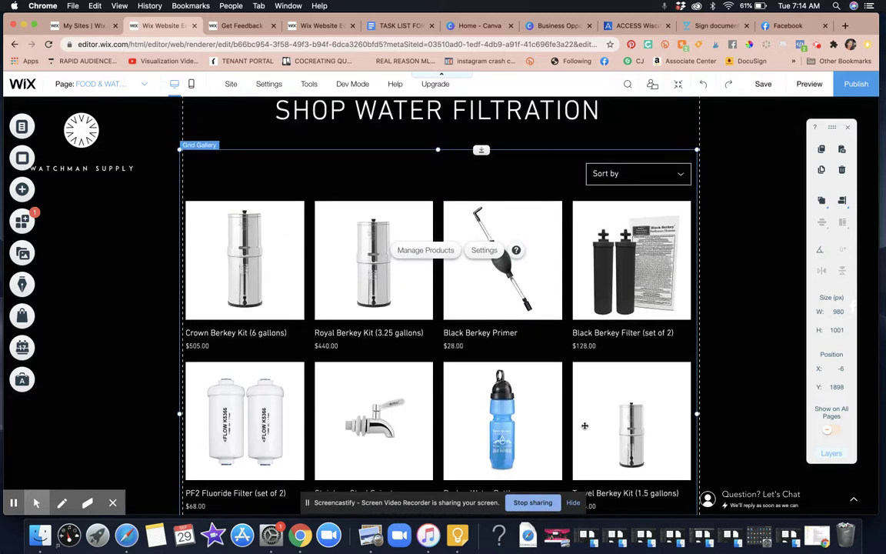
{"action": "scroll", "coordinate": [584, 426], "scroll_direction": "down", "scroll_amount": 1}
{"action": "scroll", "coordinate": [569, 430], "scroll_direction": "down", "scroll_amount": 5}
{"action": "scroll", "coordinate": [567, 432], "scroll_direction": "up", "scroll_amount": 2}
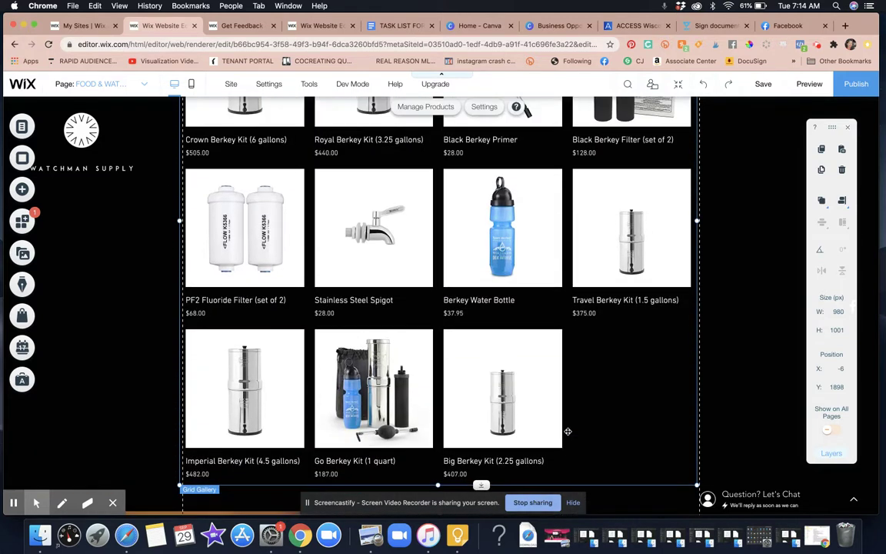
{"action": "scroll", "coordinate": [568, 431], "scroll_direction": "up", "scroll_amount": 2}
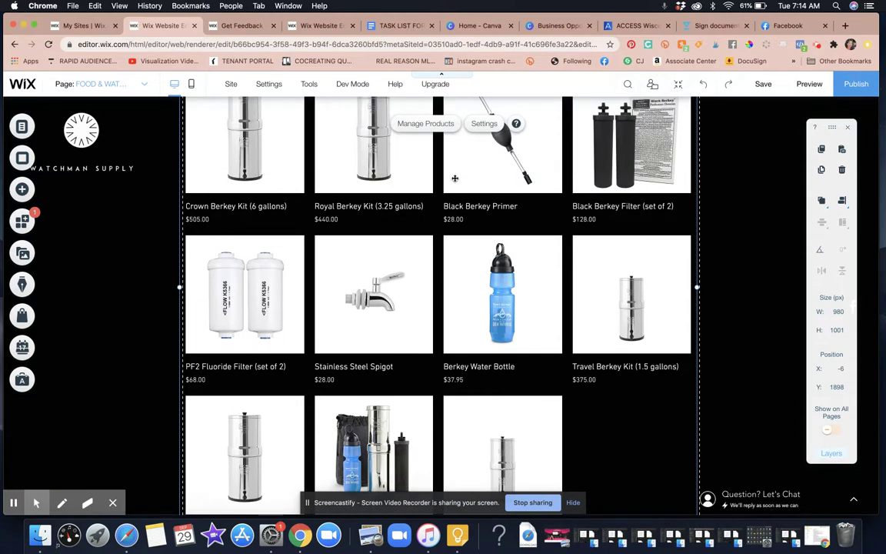
- Open the product gallery's settings, dismiss them, then reopen them to confirm the Food & Water collection
{"action": "left_click", "coordinate": [267, 84]}
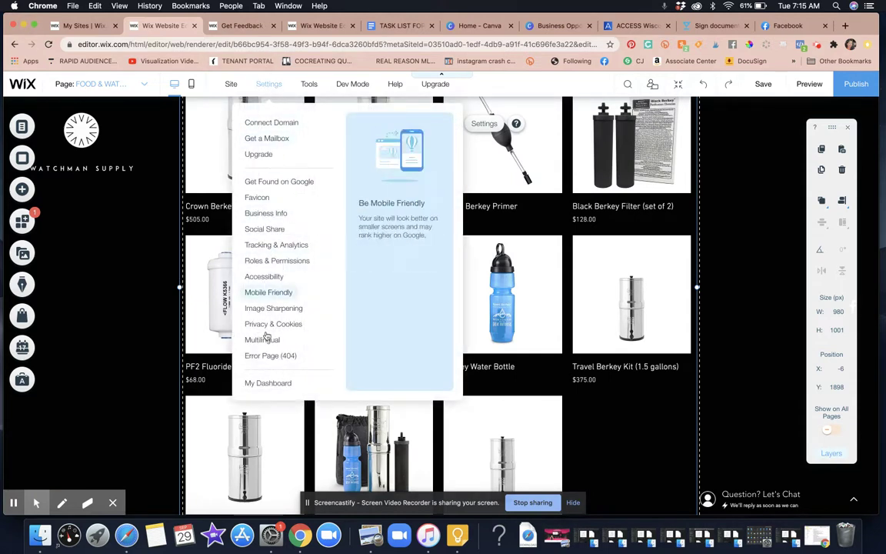
{"action": "mouse_move", "coordinate": [269, 84]}
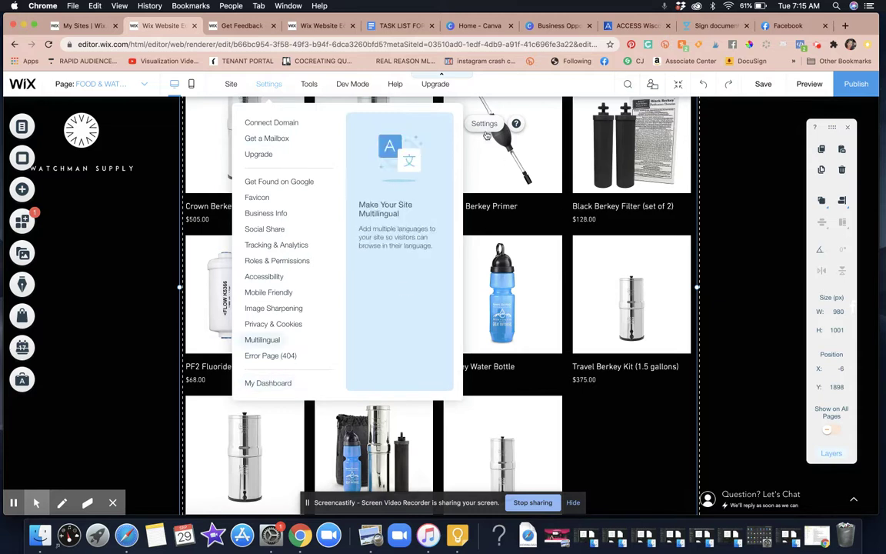
{"action": "left_click", "coordinate": [484, 126]}
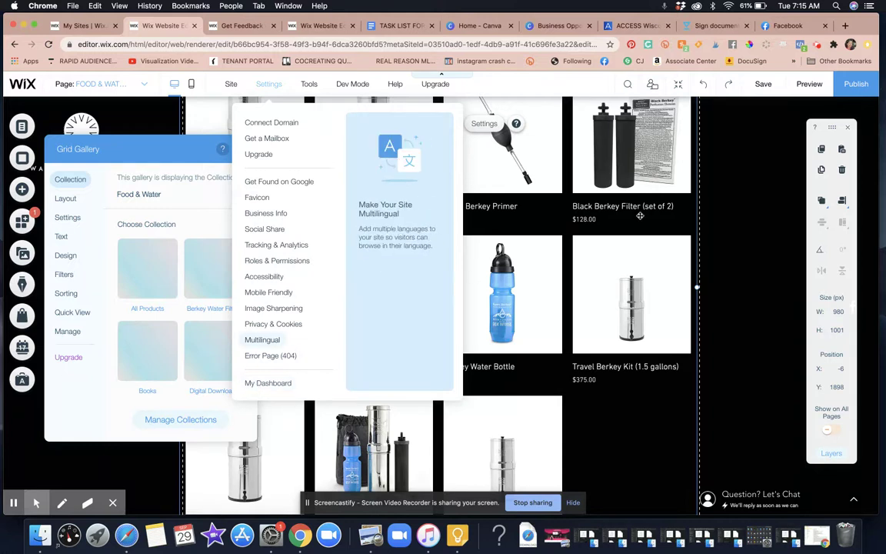
{"action": "left_click", "coordinate": [567, 192]}
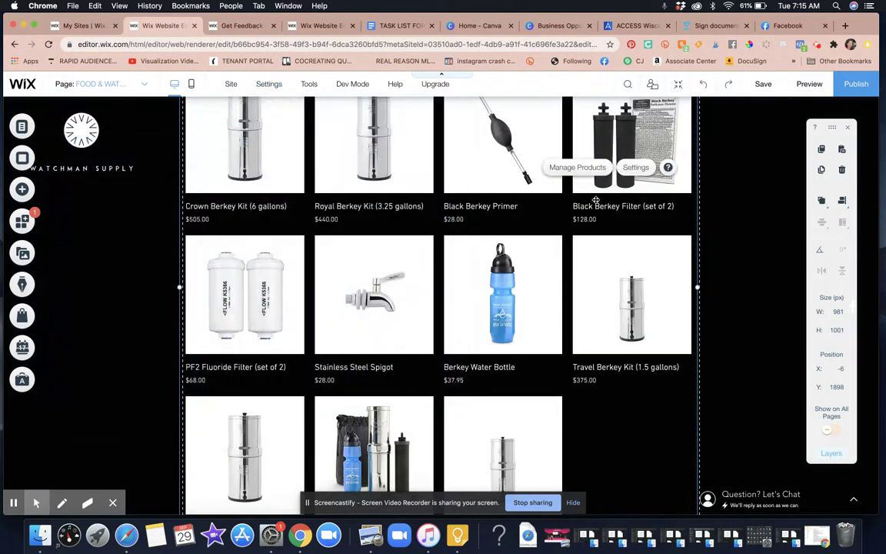
{"action": "left_click", "coordinate": [636, 167]}
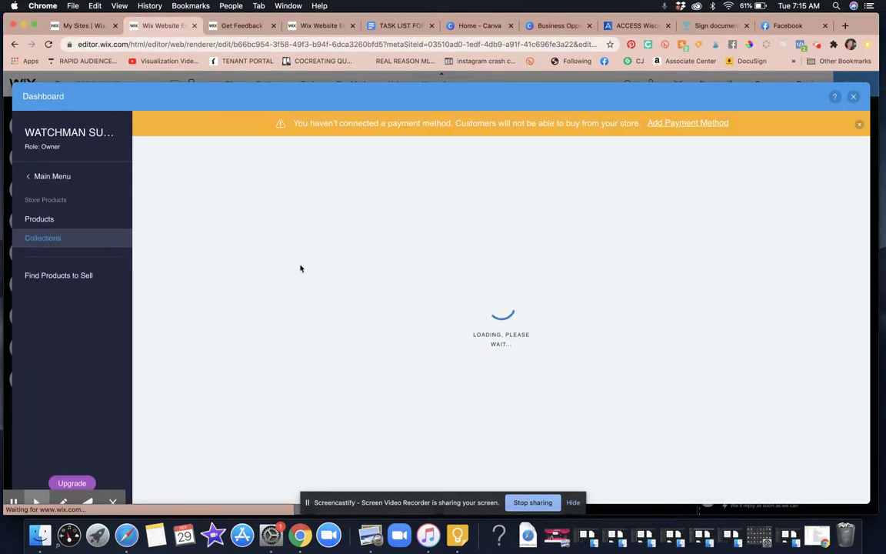
{"action": "mouse_move", "coordinate": [50, 231]}
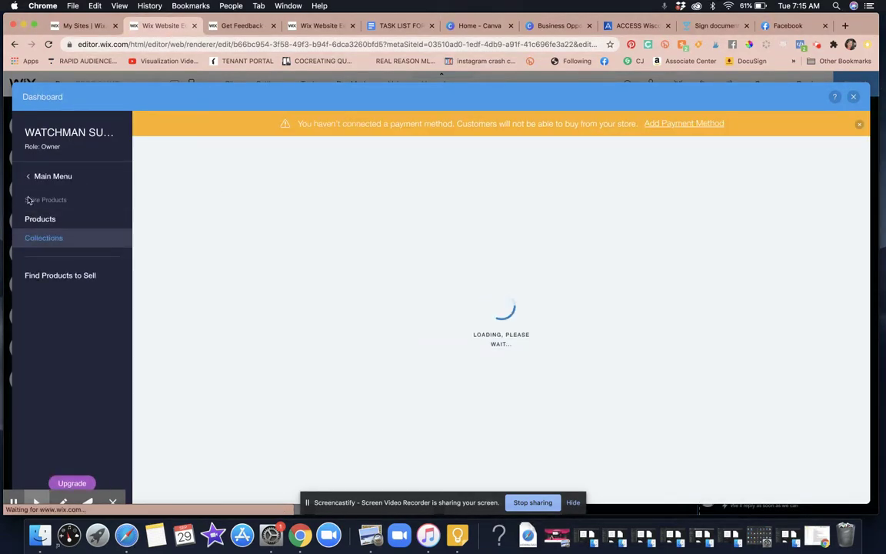
- Go to Store Products > Collections, listing six collections including All Products and Berkey Water Filters
{"action": "left_click", "coordinate": [31, 177]}
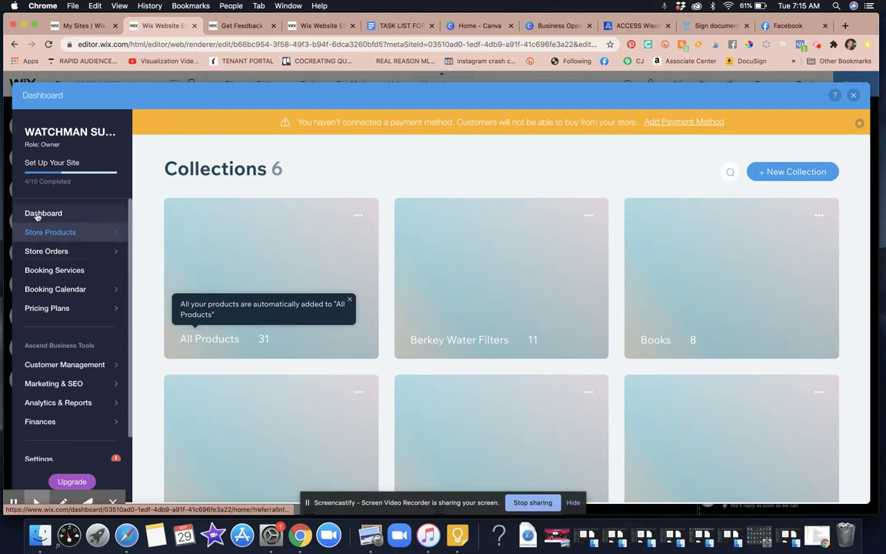
{"action": "left_click", "coordinate": [54, 232]}
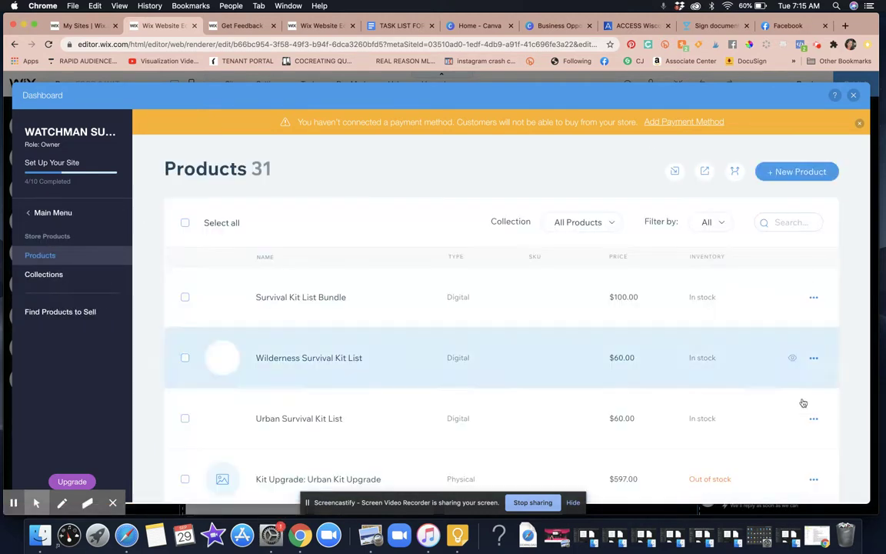
{"action": "left_click", "coordinate": [49, 275]}
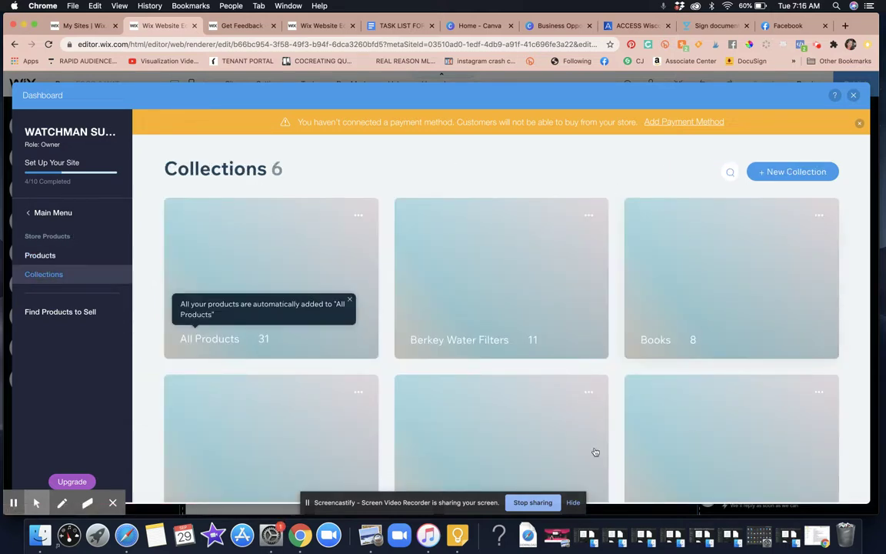
{"action": "scroll", "coordinate": [457, 330], "scroll_direction": "down", "scroll_amount": 5}
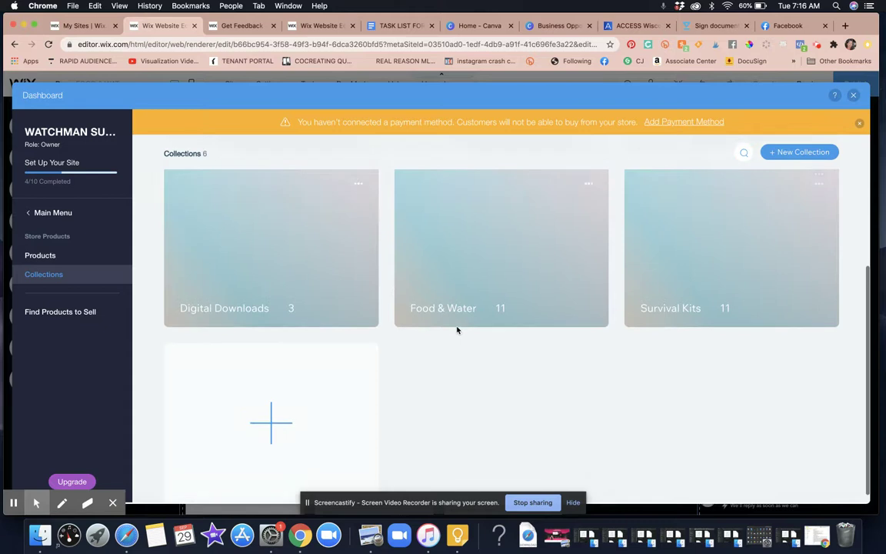
{"action": "scroll", "coordinate": [457, 330], "scroll_direction": "up", "scroll_amount": 5}
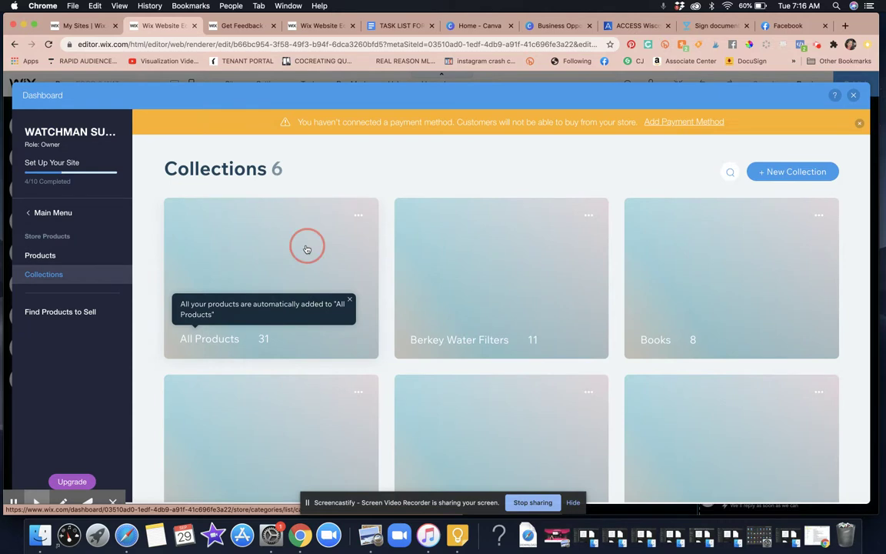
{"action": "left_click", "coordinate": [306, 249]}
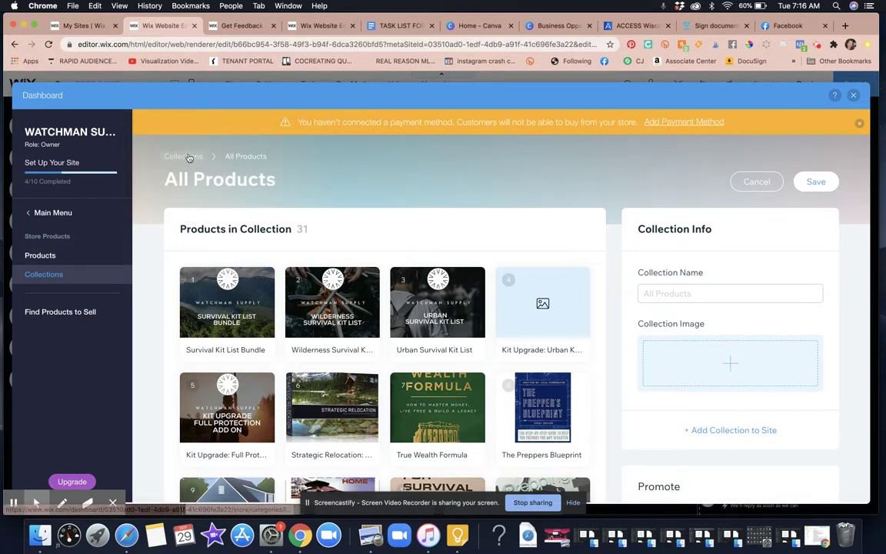
{"action": "left_click", "coordinate": [183, 157]}
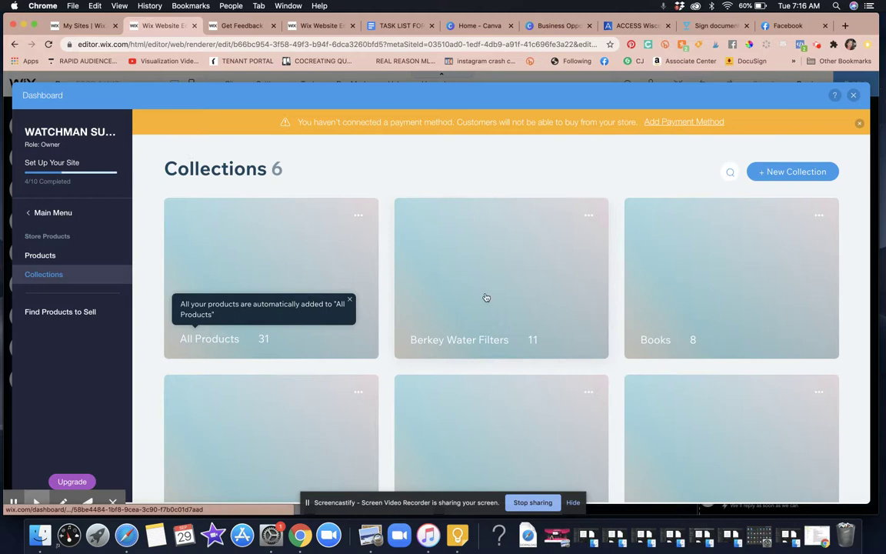
{"action": "scroll", "coordinate": [484, 297], "scroll_direction": "down", "scroll_amount": 3}
{"action": "scroll", "coordinate": [484, 297], "scroll_direction": "down", "scroll_amount": 3}
{"action": "scroll", "coordinate": [484, 297], "scroll_direction": "up", "scroll_amount": 3}
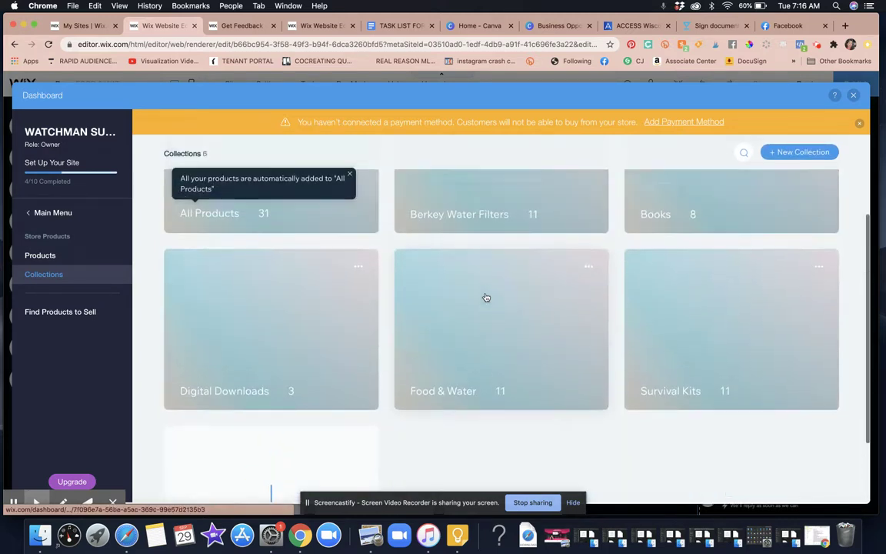
{"action": "scroll", "coordinate": [485, 297], "scroll_direction": "up", "scroll_amount": 3}
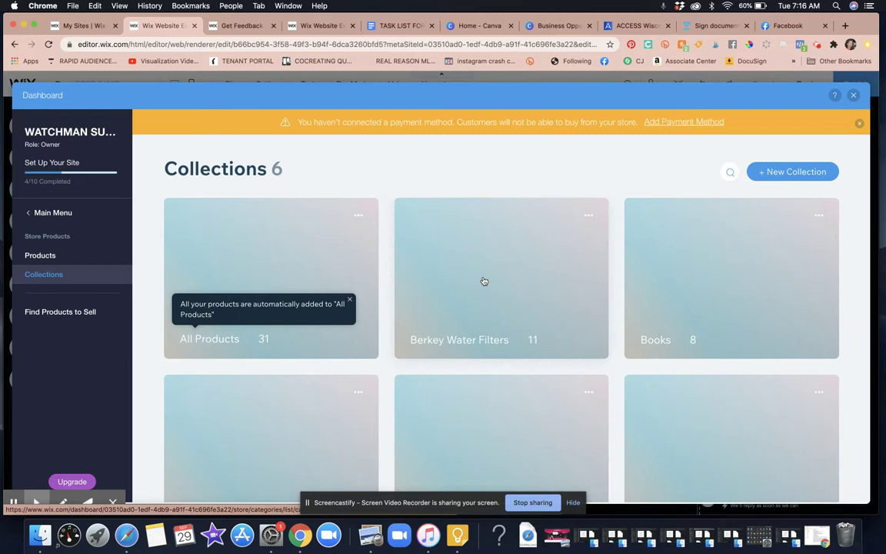
- In the Berkey Water Filters collection, place Crown Berkey Kit first and Imperial Berkey Kit second
{"action": "left_click", "coordinate": [484, 281]}
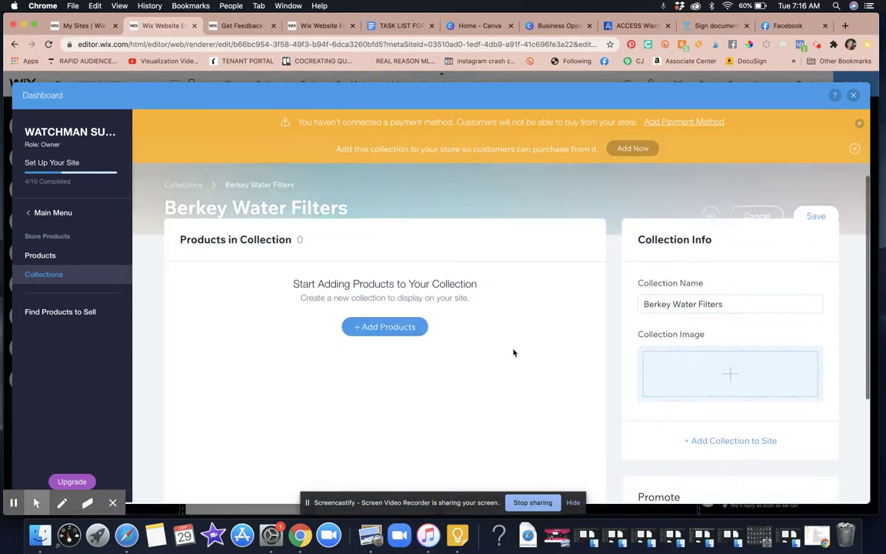
{"action": "scroll", "coordinate": [514, 352], "scroll_direction": "down", "scroll_amount": 5}
{"action": "scroll", "coordinate": [514, 353], "scroll_direction": "up", "scroll_amount": 5}
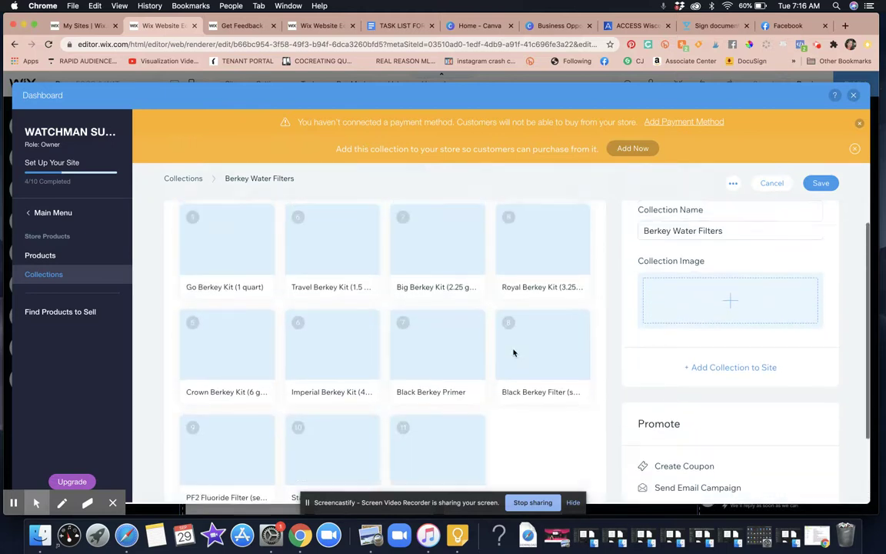
{"action": "scroll", "coordinate": [514, 353], "scroll_direction": "down", "scroll_amount": 3}
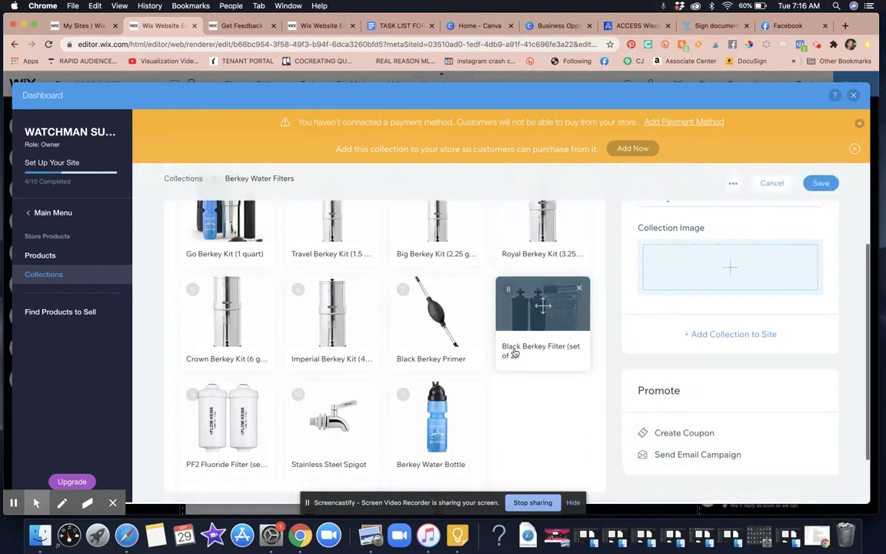
{"action": "scroll", "coordinate": [515, 353], "scroll_direction": "up", "scroll_amount": 3}
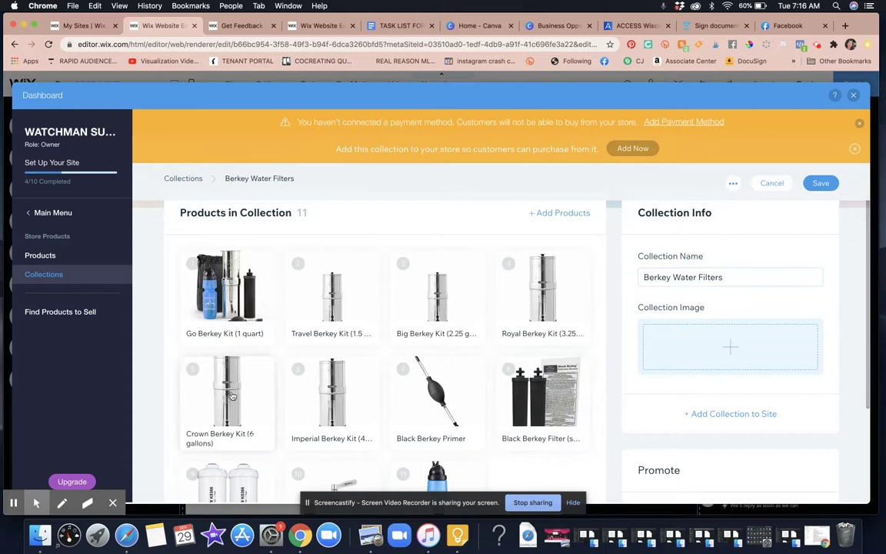
{"action": "left_click_drag", "start_coordinate": [226, 384], "coordinate": [229, 309]}
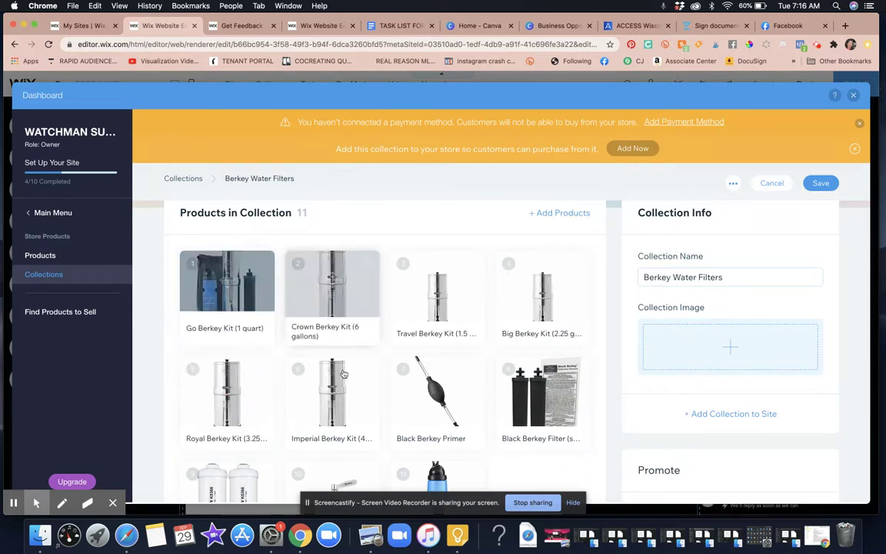
{"action": "mouse_move", "coordinate": [333, 387]}
{"action": "left_mouse_down"}
{"action": "mouse_move", "coordinate": [324, 285]}
{"action": "mouse_move", "coordinate": [347, 293]}
{"action": "left_mouse_up"}
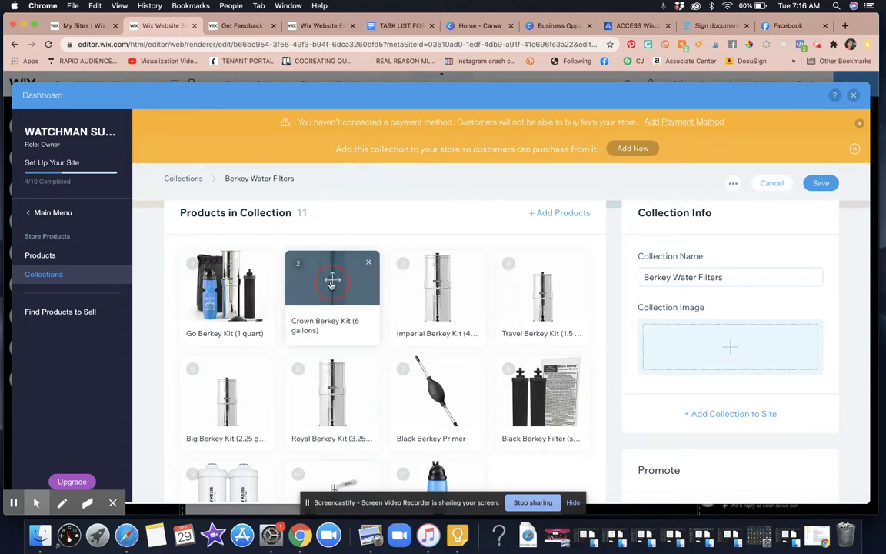
{"action": "left_click_drag", "start_coordinate": [332, 283], "coordinate": [207, 278]}
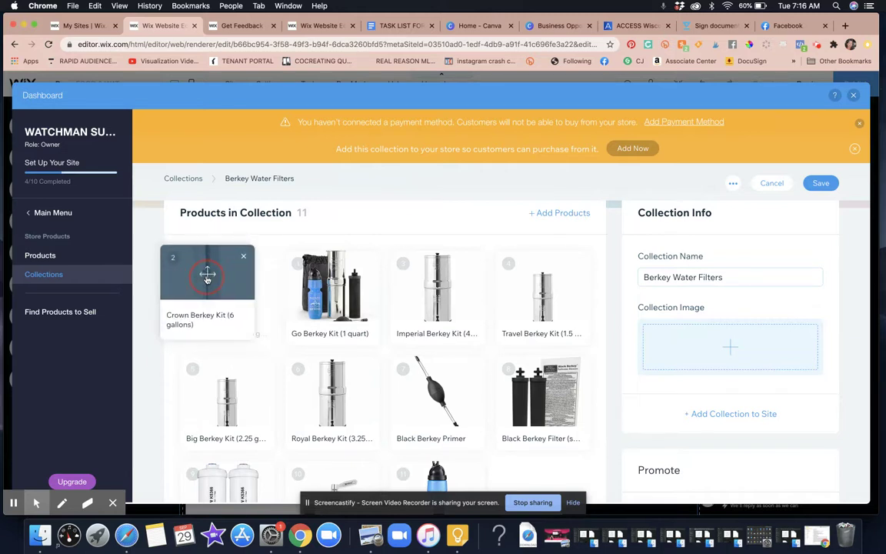
{"action": "left_click_drag", "start_coordinate": [436, 279], "coordinate": [308, 283]}
- Place Royal Berkey Kit third, Big Berkey Kit fourth and Travel Berkey Kit fifth
{"action": "mouse_move", "coordinate": [332, 385]}
{"action": "left_mouse_down"}
{"action": "mouse_move", "coordinate": [413, 338]}
{"action": "mouse_move", "coordinate": [412, 292]}
{"action": "left_mouse_up"}
{"action": "mouse_move", "coordinate": [267, 410]}
{"action": "left_mouse_down"}
{"action": "mouse_move", "coordinate": [387, 359]}
{"action": "mouse_move", "coordinate": [353, 373]}
{"action": "mouse_move", "coordinate": [574, 321]}
{"action": "mouse_move", "coordinate": [544, 299]}
{"action": "left_mouse_up"}
{"action": "left_click_drag", "start_coordinate": [332, 396], "coordinate": [227, 396]}
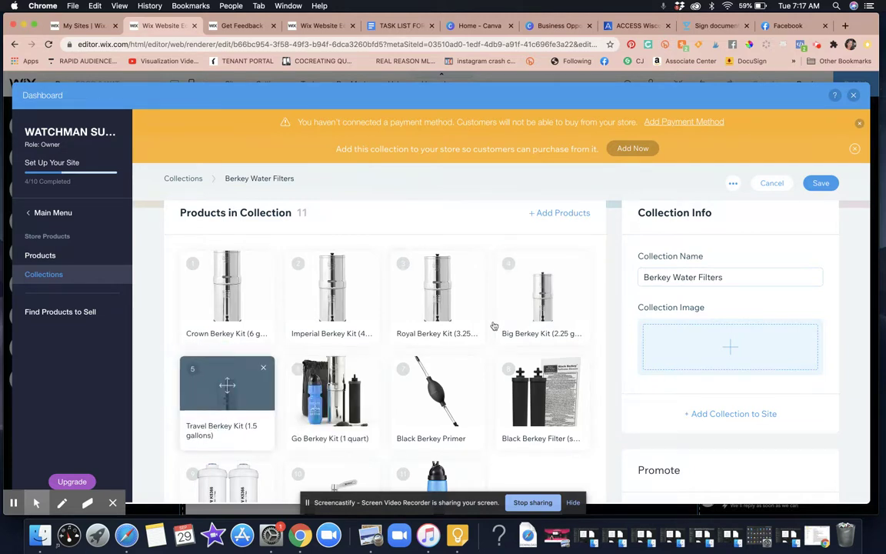
{"action": "scroll", "coordinate": [446, 369], "scroll_direction": "down", "scroll_amount": 3}
{"action": "scroll", "coordinate": [400, 416], "scroll_direction": "up", "scroll_amount": 2}
{"action": "scroll", "coordinate": [380, 438], "scroll_direction": "up", "scroll_amount": 2}
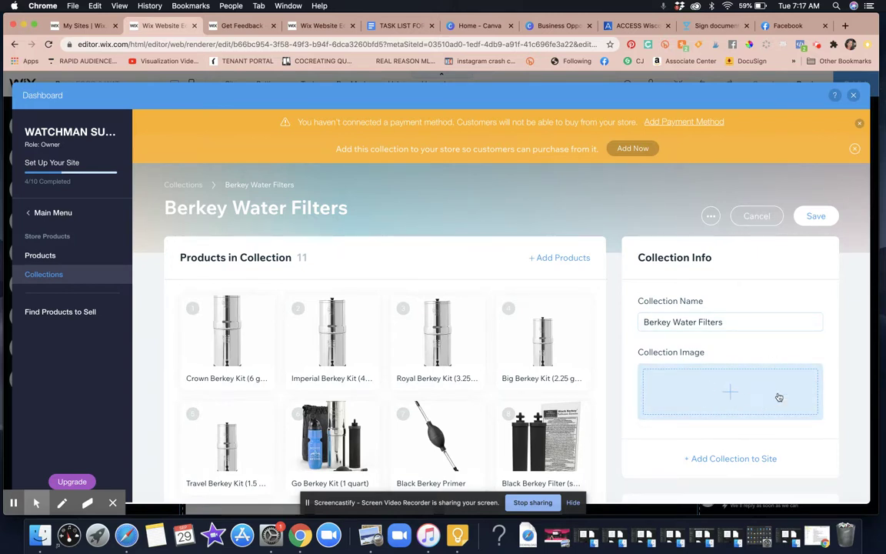
- Save the new Berkey collection order, dismiss the payment warning, and close the dashboard and gallery settings
{"action": "left_click", "coordinate": [817, 217]}
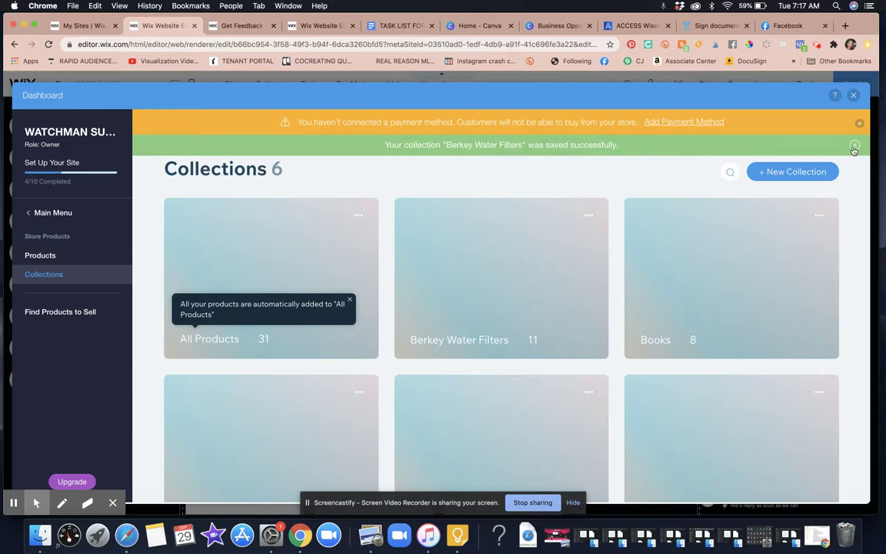
{"action": "scroll", "coordinate": [539, 300], "scroll_direction": "down", "scroll_amount": 5}
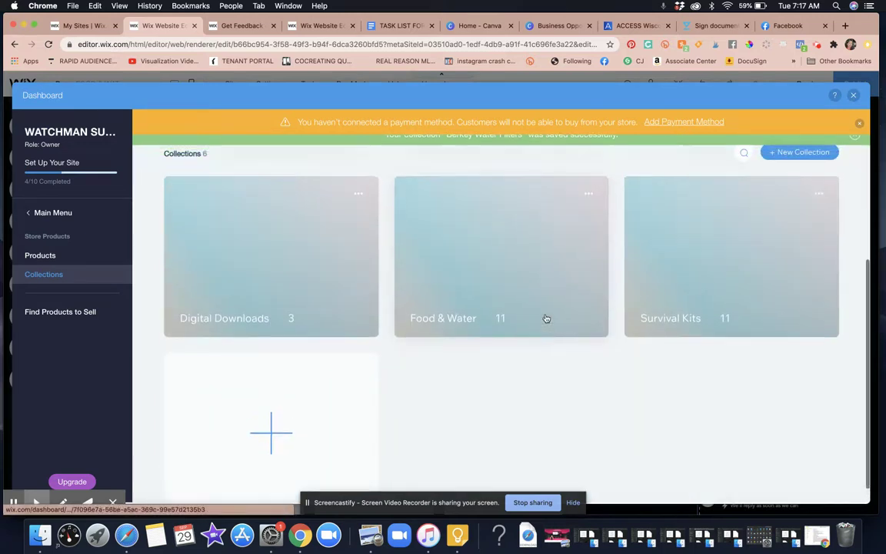
{"action": "scroll", "coordinate": [547, 319], "scroll_direction": "up", "scroll_amount": 5}
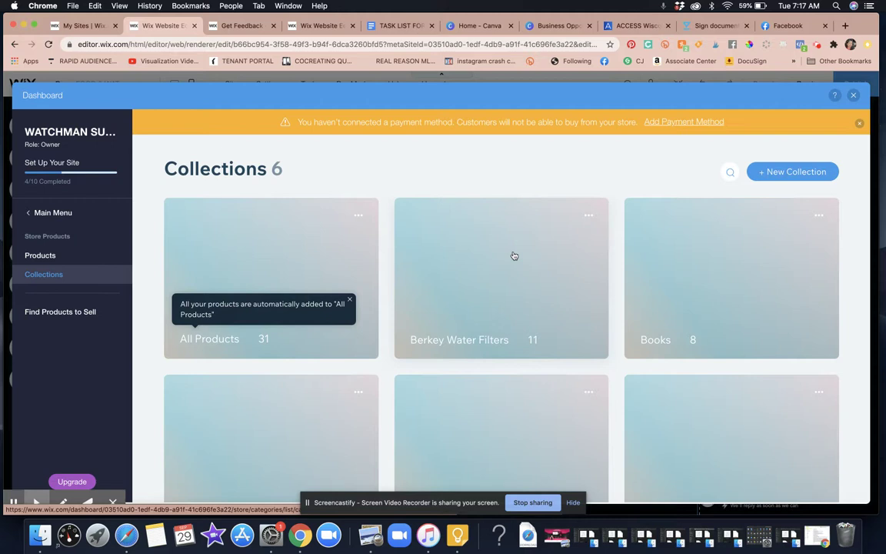
{"action": "left_click", "coordinate": [861, 126]}
{"action": "left_click", "coordinate": [853, 95]}
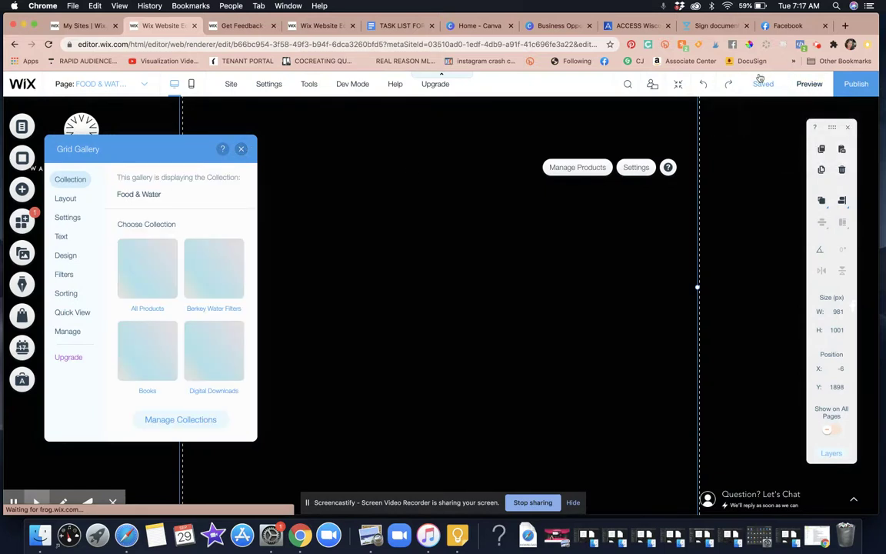
{"action": "left_click", "coordinate": [239, 149]}
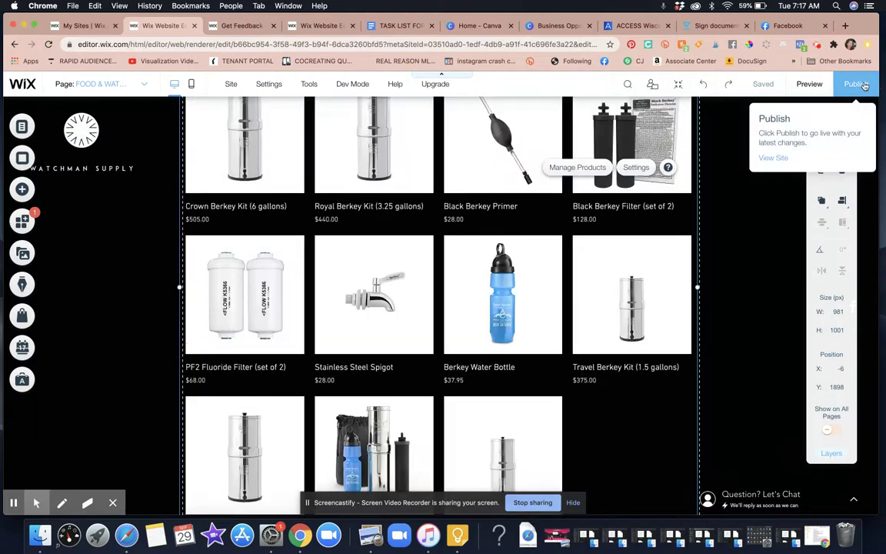
- Review the Shop Water Filtration gallery, now led by Crown Berkey Kit
{"action": "scroll", "coordinate": [588, 231], "scroll_direction": "up", "scroll_amount": 3}
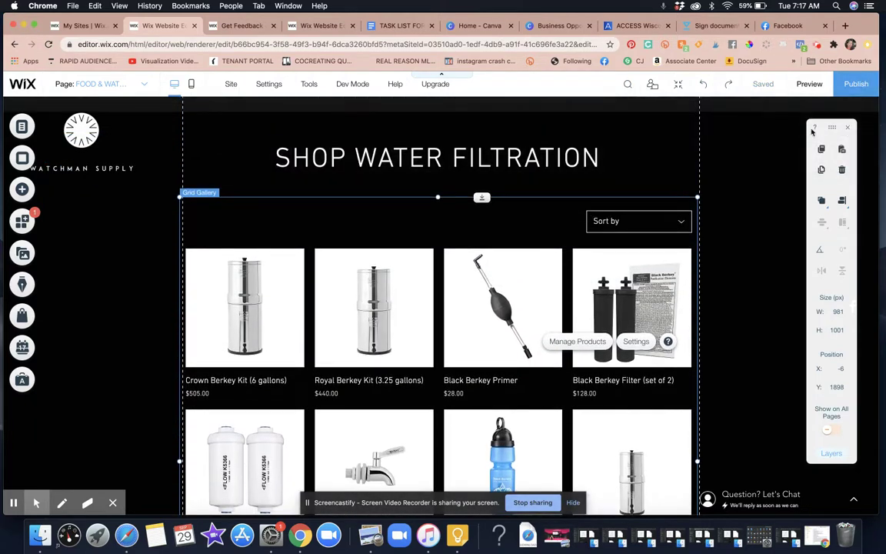
{"action": "left_click", "coordinate": [854, 85]}
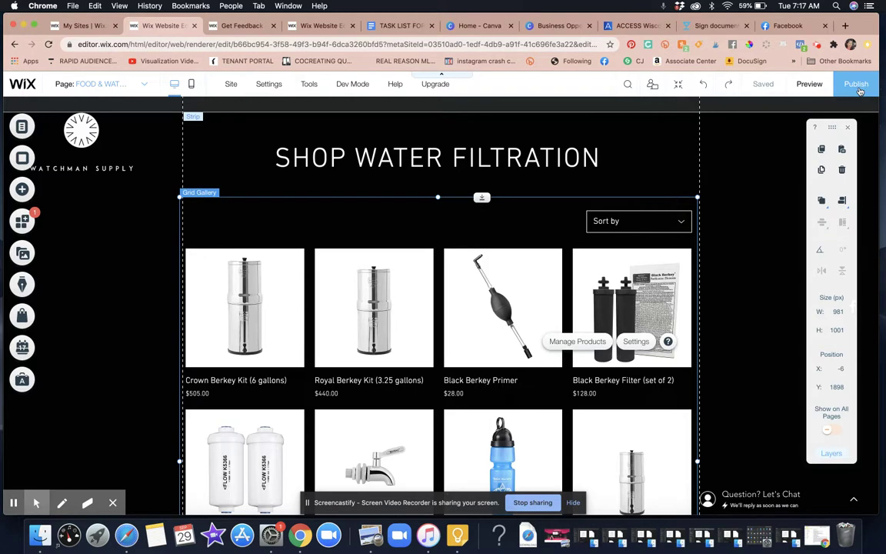
{"action": "scroll", "coordinate": [751, 317], "scroll_direction": "down", "scroll_amount": 5}
{"action": "scroll", "coordinate": [751, 316], "scroll_direction": "down", "scroll_amount": 3}
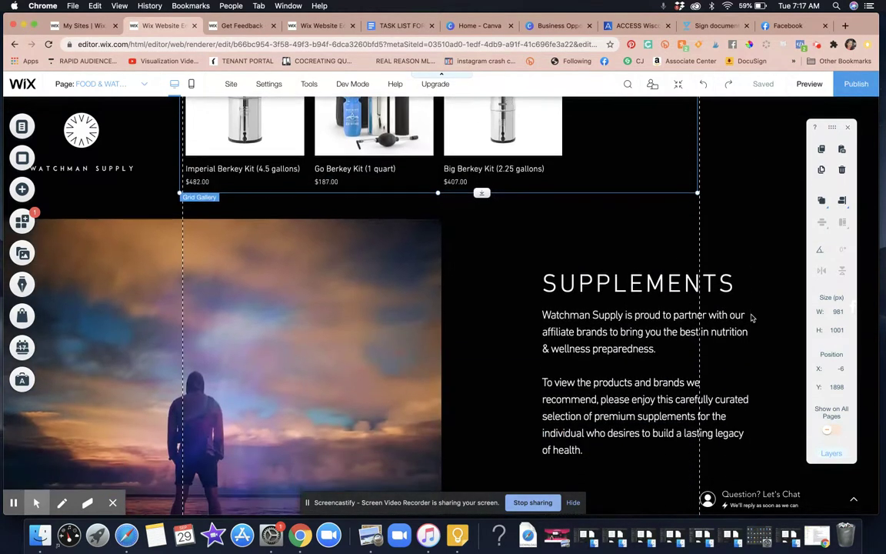
{"action": "scroll", "coordinate": [753, 318], "scroll_direction": "down", "scroll_amount": 2}
{"action": "scroll", "coordinate": [752, 318], "scroll_direction": "up", "scroll_amount": 5}
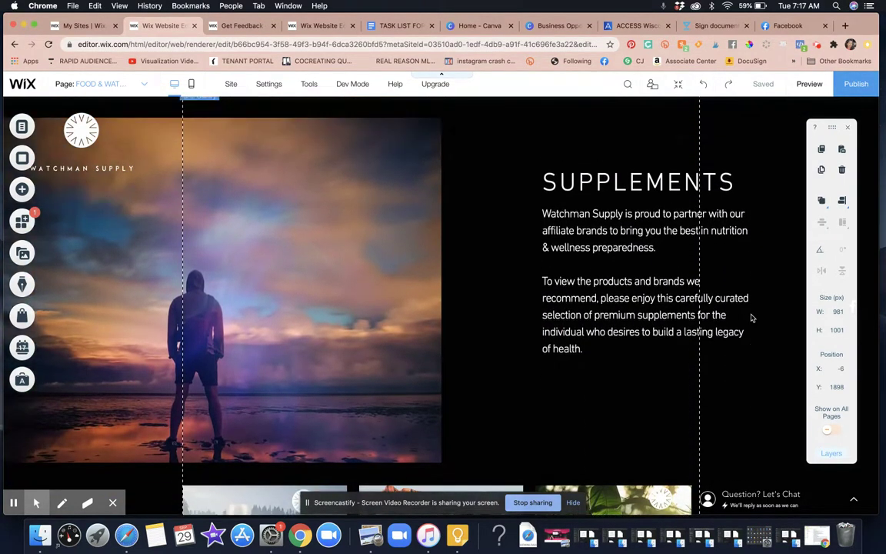
{"action": "scroll", "coordinate": [753, 318], "scroll_direction": "up", "scroll_amount": 1}
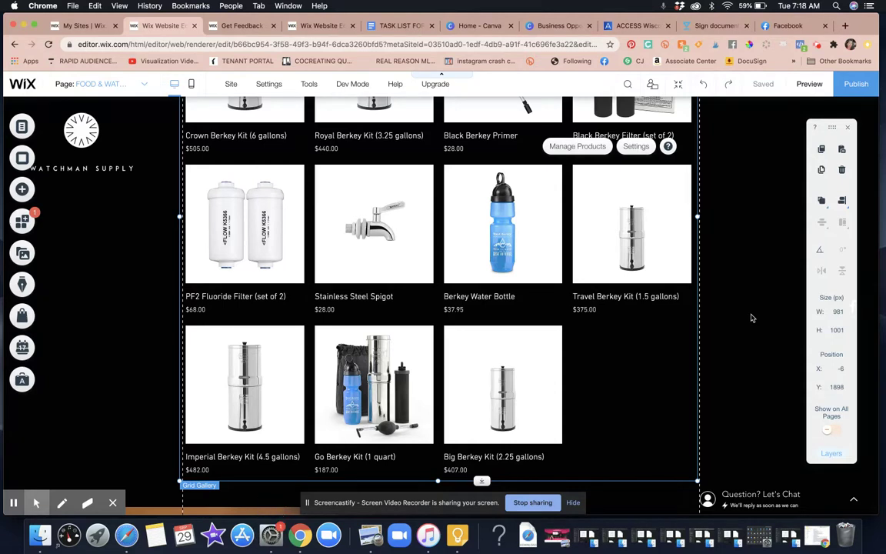
{"action": "scroll", "coordinate": [752, 318], "scroll_direction": "down", "scroll_amount": 6}
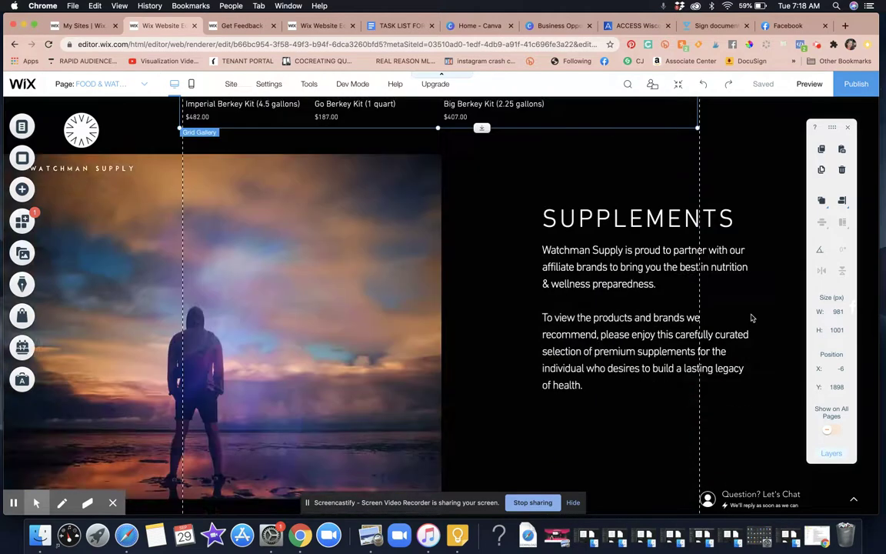
{"action": "scroll", "coordinate": [484, 354], "scroll_direction": "down", "scroll_amount": 3}
{"action": "scroll", "coordinate": [485, 354], "scroll_direction": "down", "scroll_amount": 3}
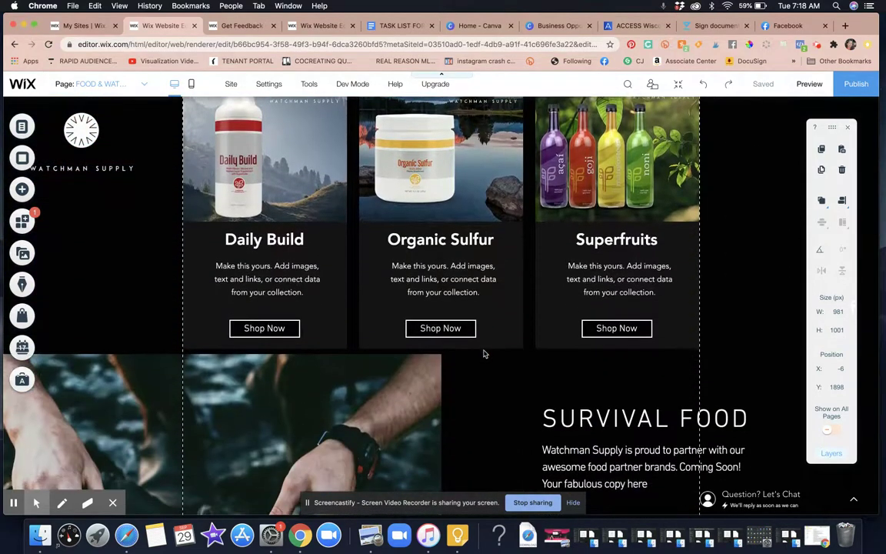
{"action": "scroll", "coordinate": [485, 353], "scroll_direction": "up", "scroll_amount": 2}
{"action": "scroll", "coordinate": [486, 358], "scroll_direction": "up", "scroll_amount": 4}
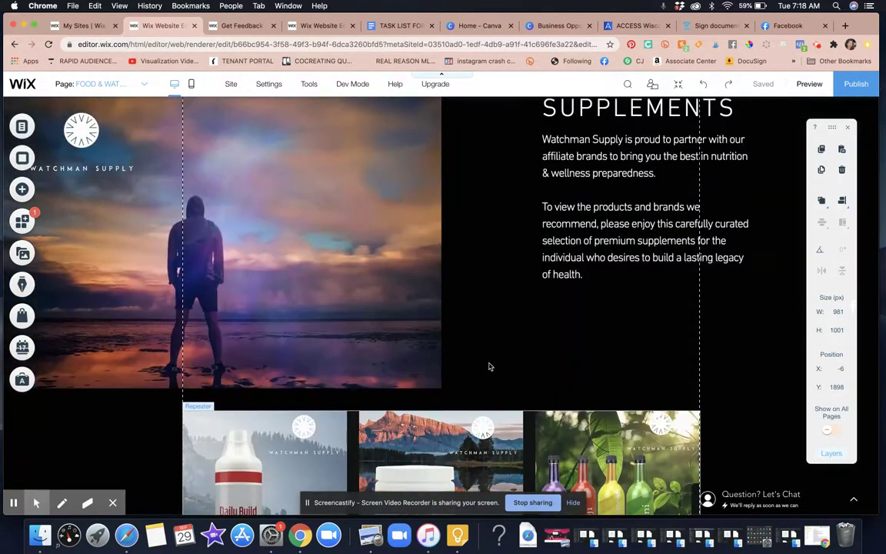
{"action": "scroll", "coordinate": [488, 363], "scroll_direction": "up", "scroll_amount": 4}
{"action": "scroll", "coordinate": [489, 363], "scroll_direction": "up", "scroll_amount": 4}
{"action": "scroll", "coordinate": [489, 363], "scroll_direction": "up", "scroll_amount": 3}
{"action": "scroll", "coordinate": [489, 363], "scroll_direction": "up", "scroll_amount": 3}
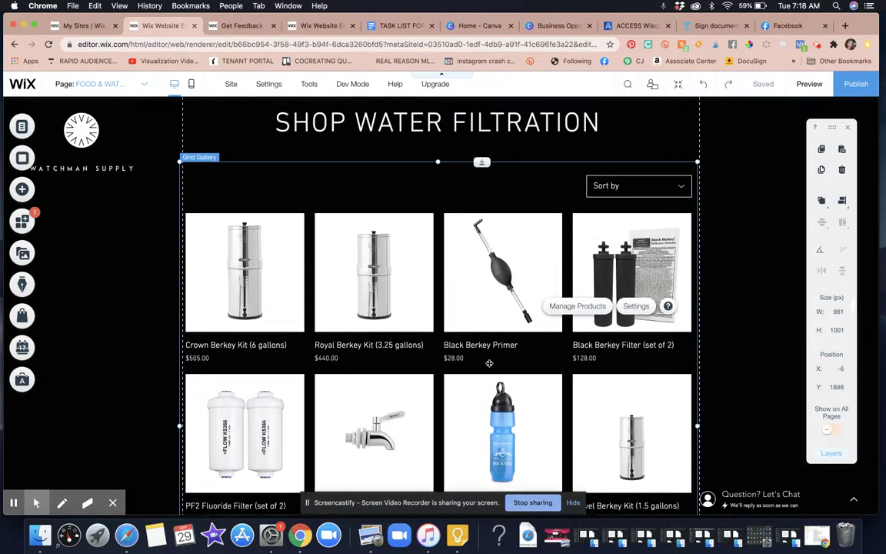
{"action": "scroll", "coordinate": [489, 363], "scroll_direction": "up", "scroll_amount": 2}
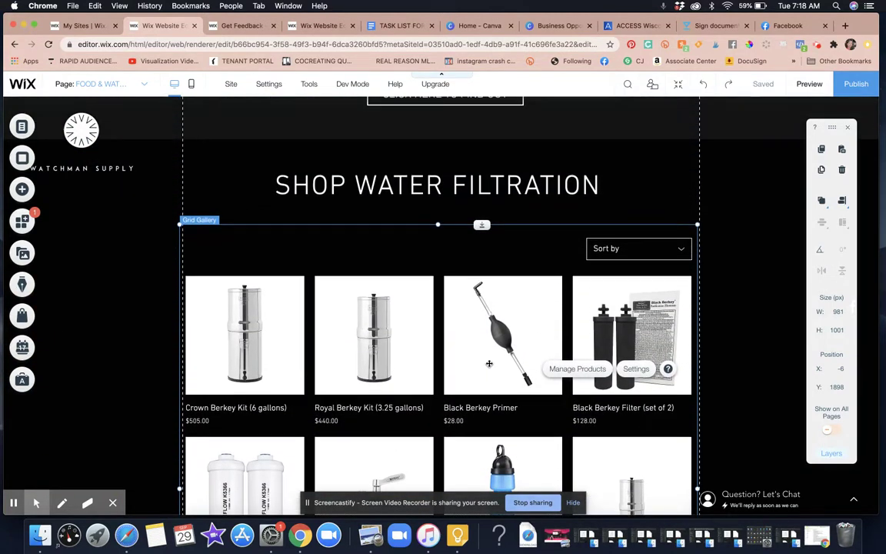